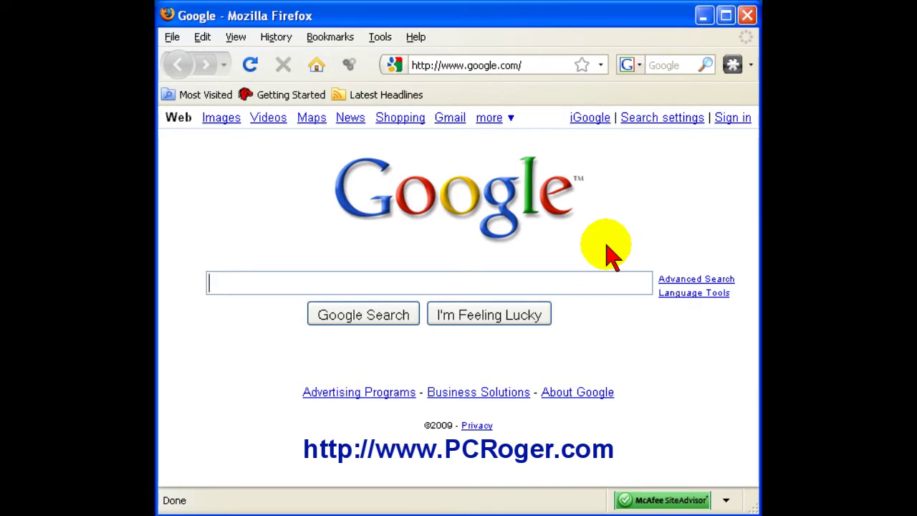
# Search Google for 'ieview' and reach the IE View installation page on mozdev.org.
pyautogui.write('ievi')
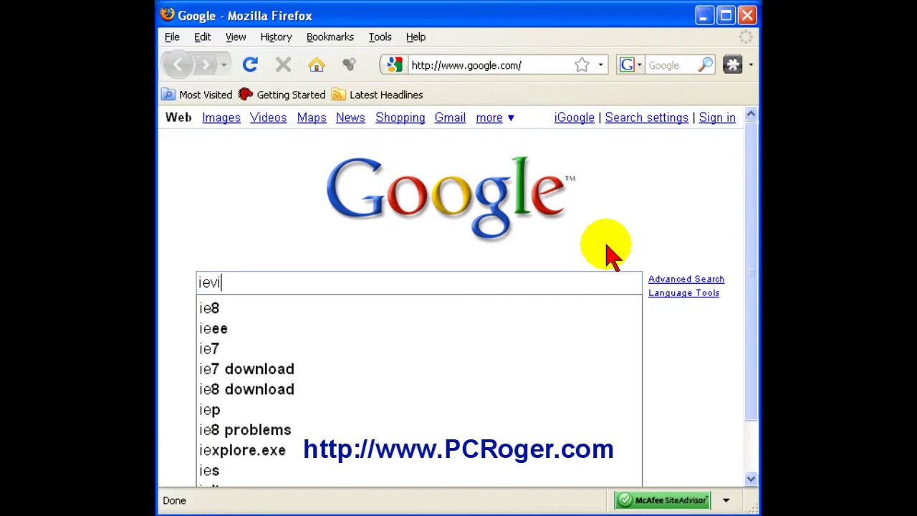
pyautogui.write('ew')
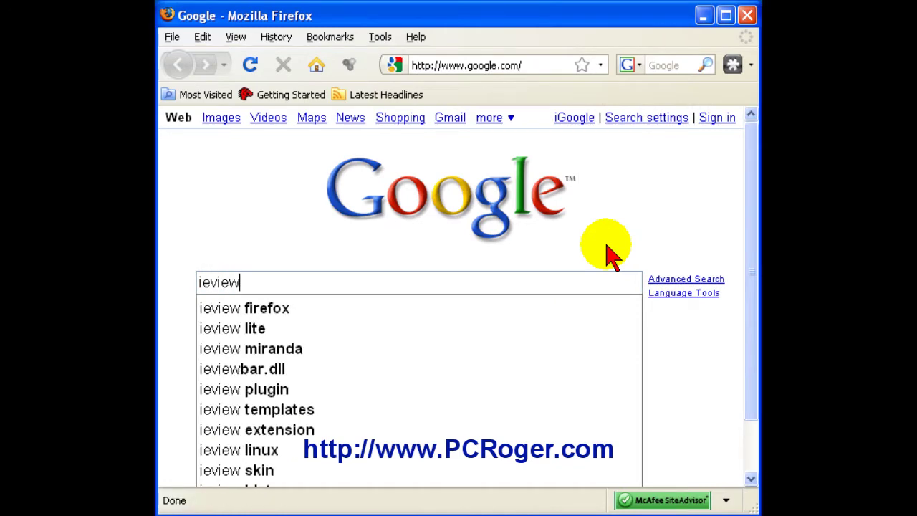
pyautogui.press('Return')
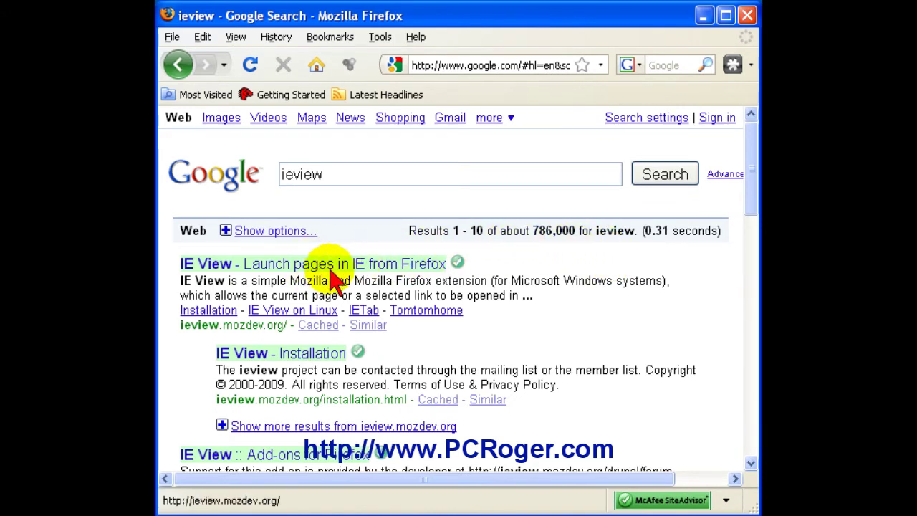
pyautogui.click(331, 272)
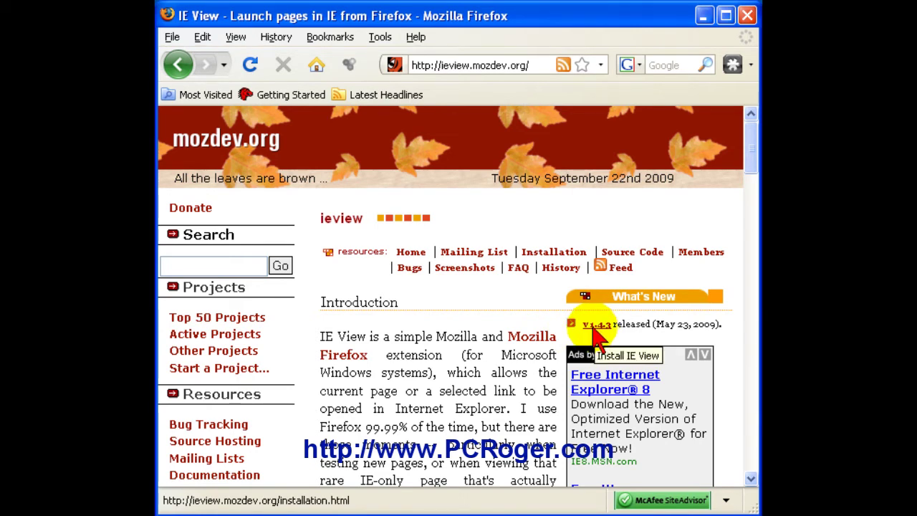
pyautogui.click(595, 329)
# Install IE View v1.4.3, allowing the site, then restart Firefox and close the Add-ons window.
pyautogui.click(415, 329)
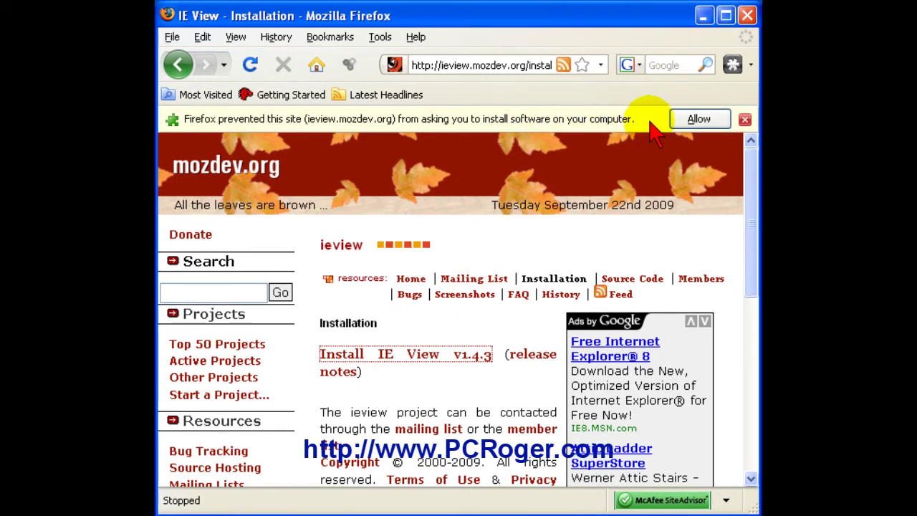
pyautogui.click(697, 122)
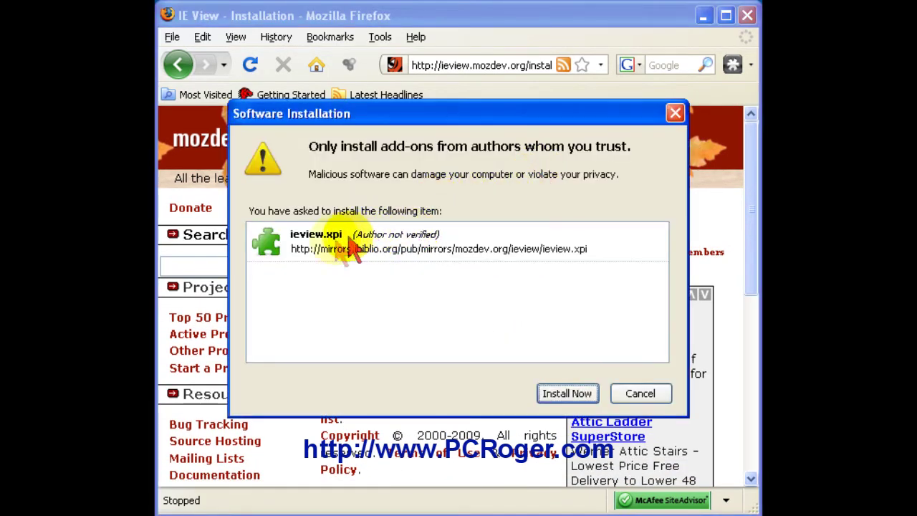
pyautogui.click(562, 399)
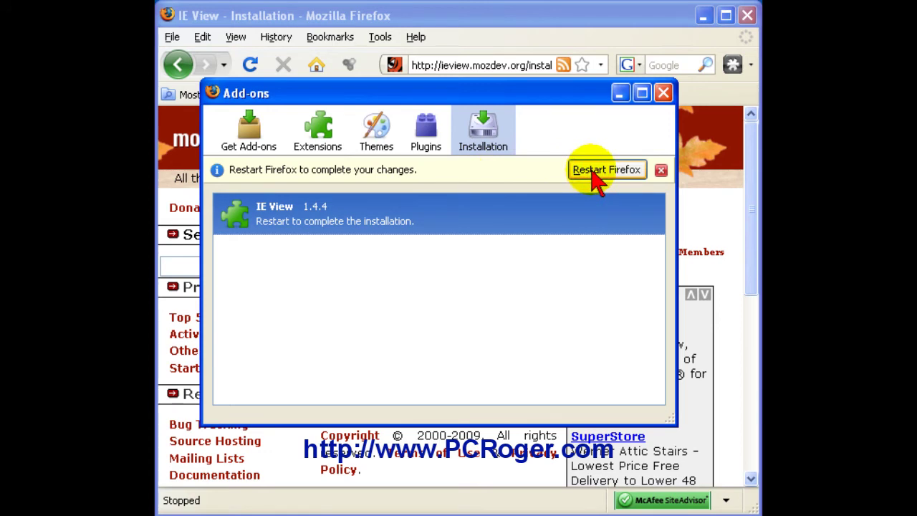
pyautogui.click(593, 172)
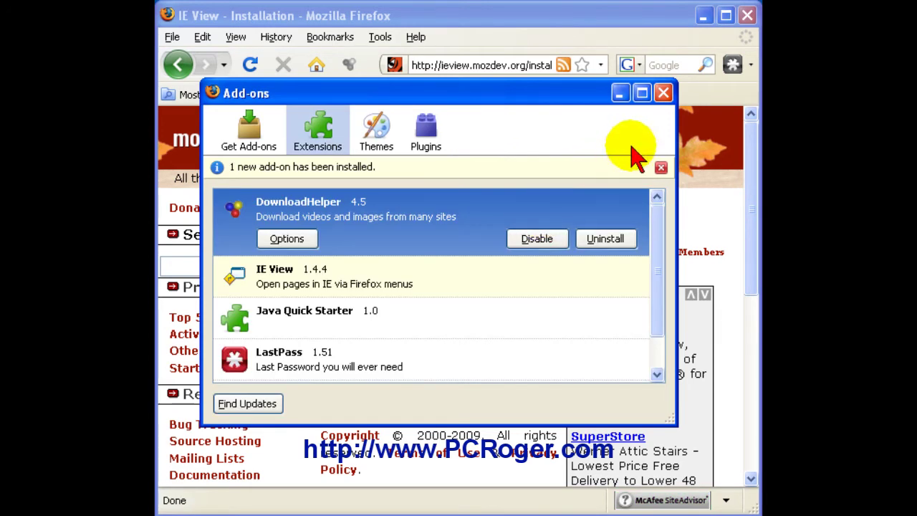
pyautogui.click(663, 92)
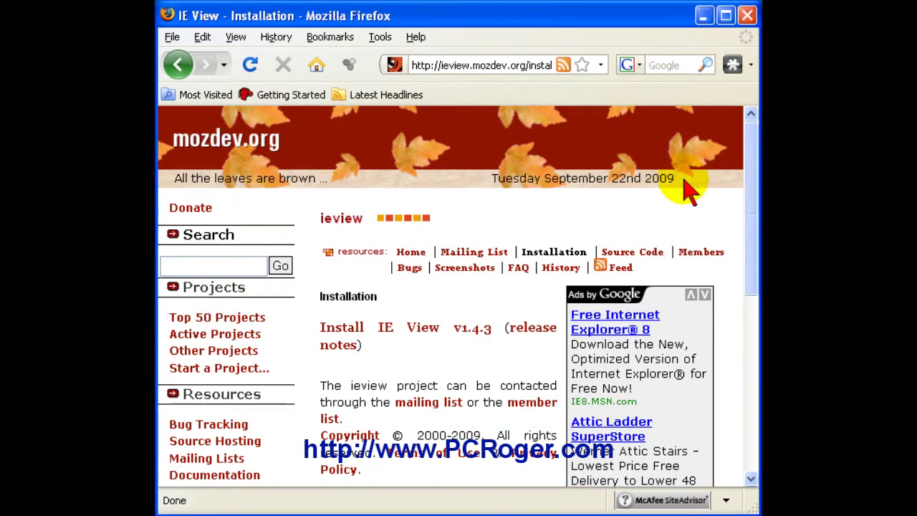
# Enter google.com in the address bar to load the Google homepage.
pyautogui.click(524, 68)
pyautogui.write('g')
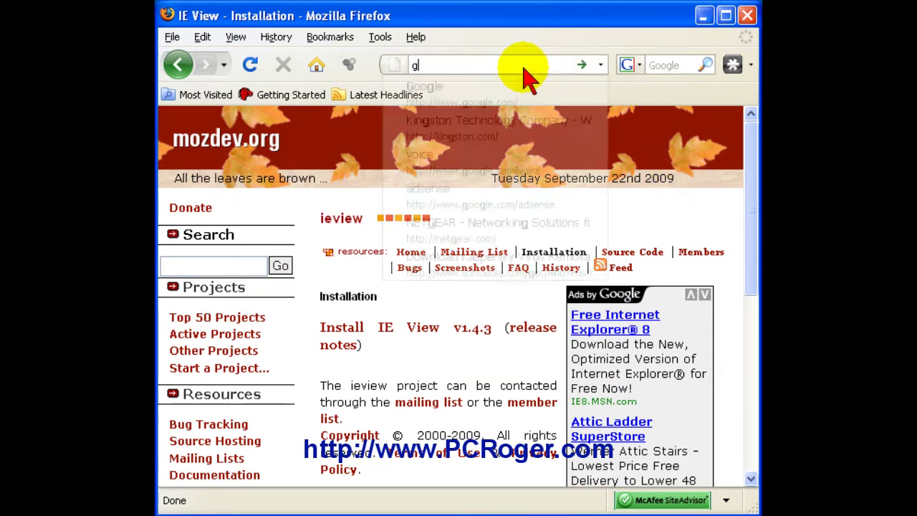
pyautogui.write('oogle.com')
pyautogui.press('Return')
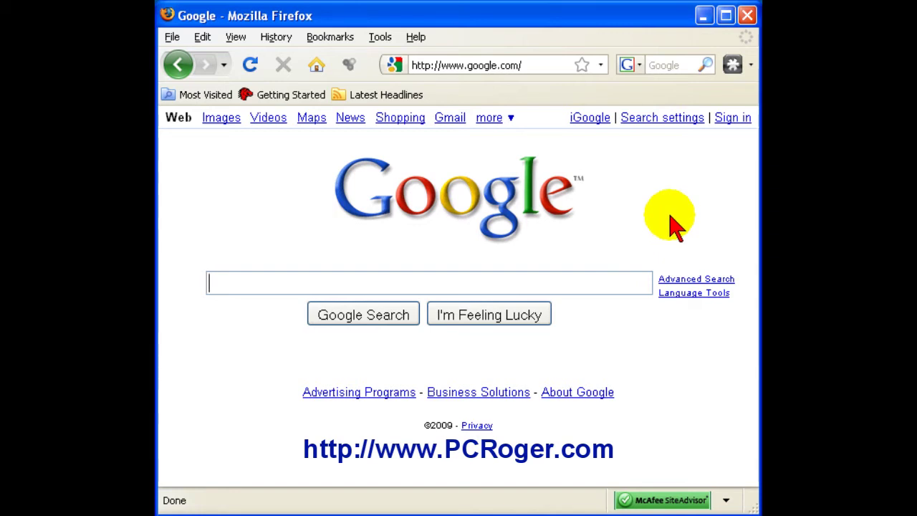
pyautogui.rightClick(655, 244)
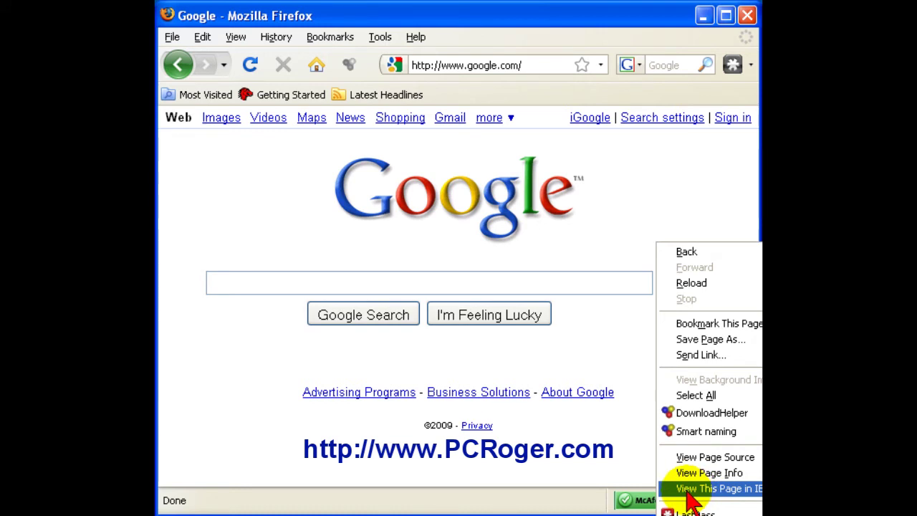
pyautogui.click(621, 447)
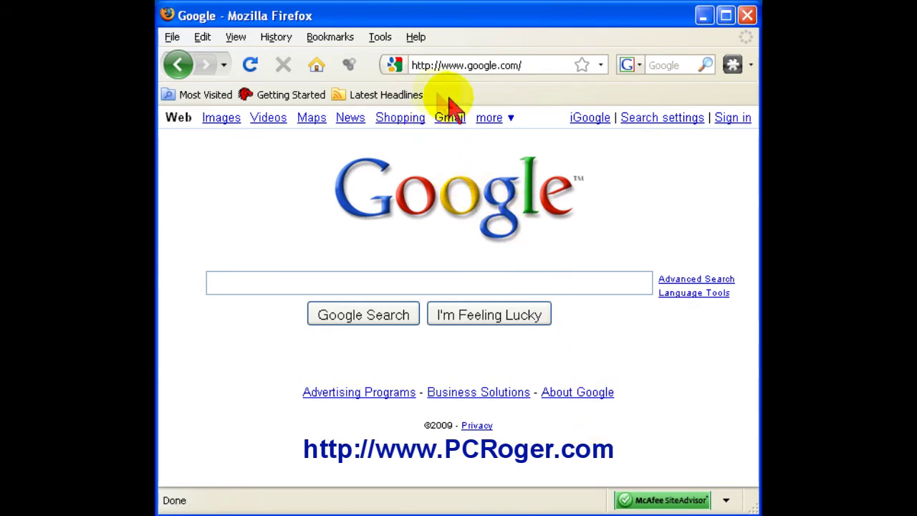
pyautogui.click(377, 41)
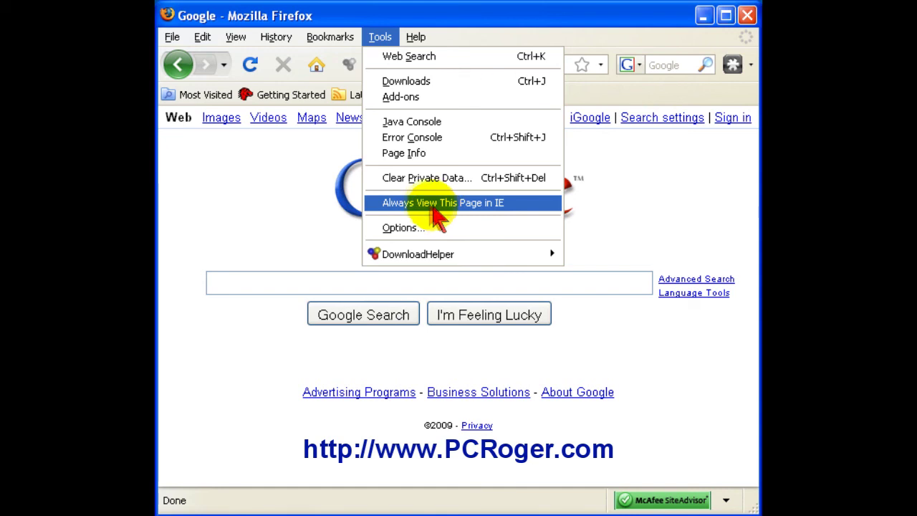
pyautogui.click(287, 211)
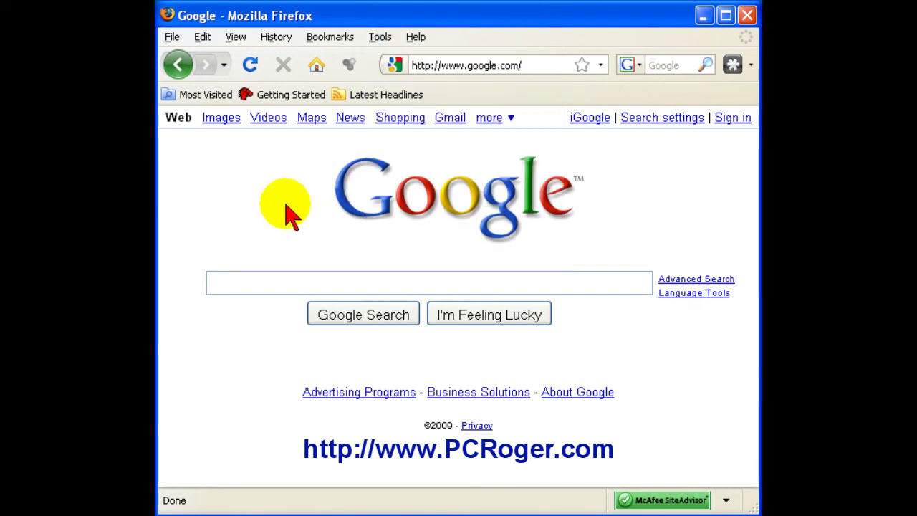